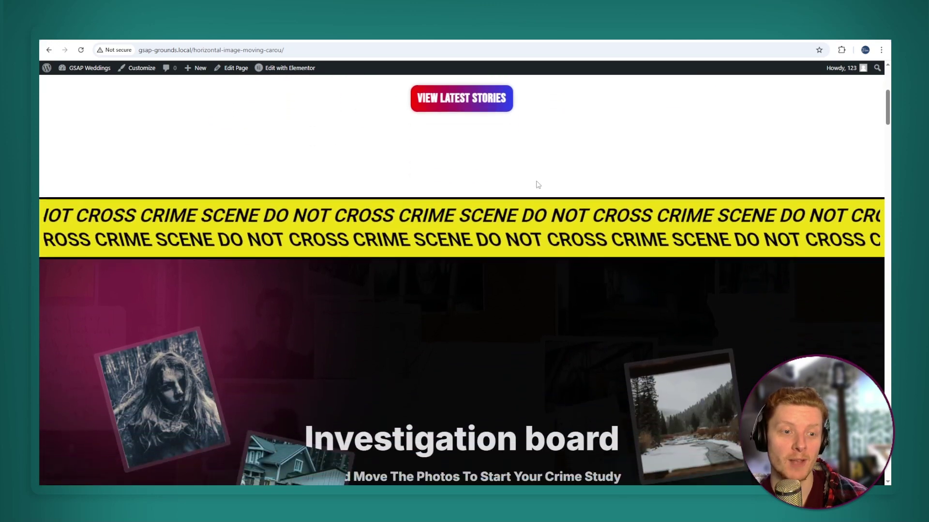
Step: Examine the finished page's crime scene text banner, investigation board and police file cards for their scroll effects
scroll(556, 199, up, 6)
scroll(574, 202, down, 2)
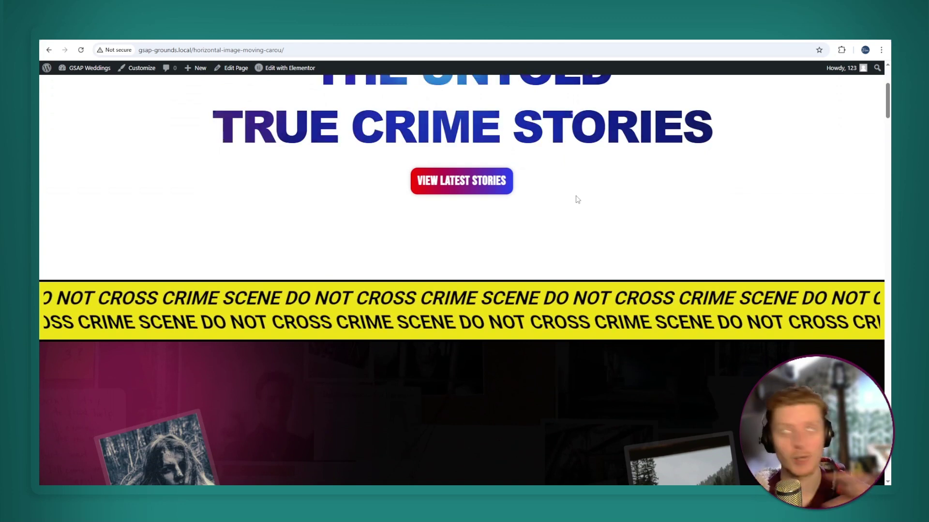
scroll(576, 199, down, 7)
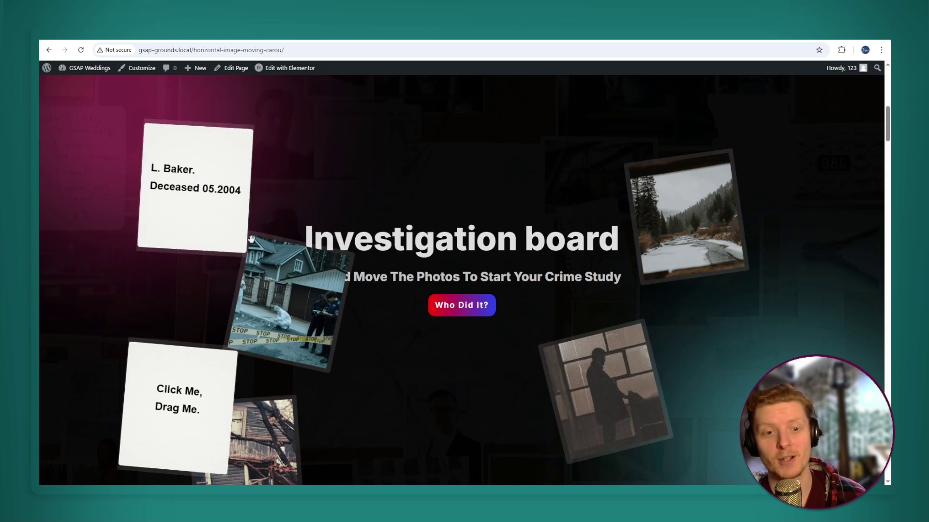
scroll(507, 295, down, 1)
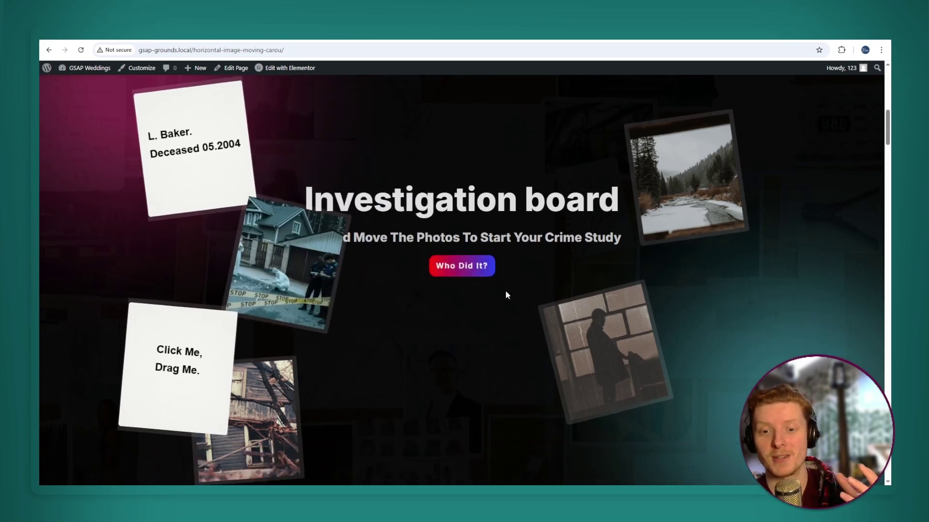
scroll(507, 295, down, 10)
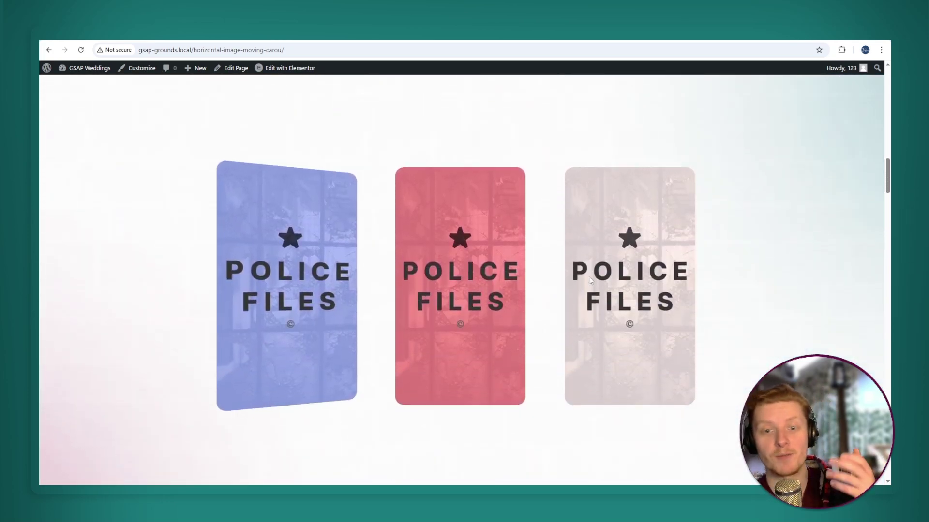
scroll(588, 277, down, 5)
scroll(591, 280, up, 2)
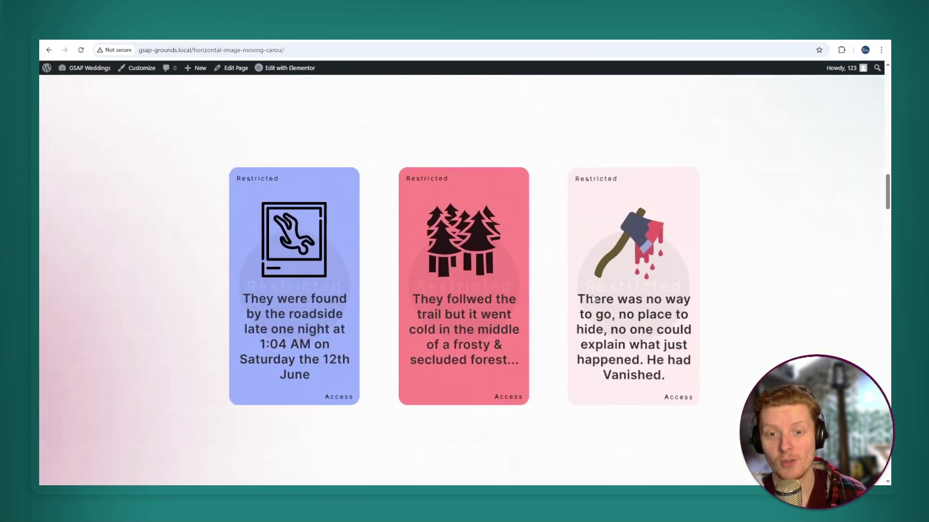
scroll(593, 298, up, 10)
scroll(584, 315, up, 8)
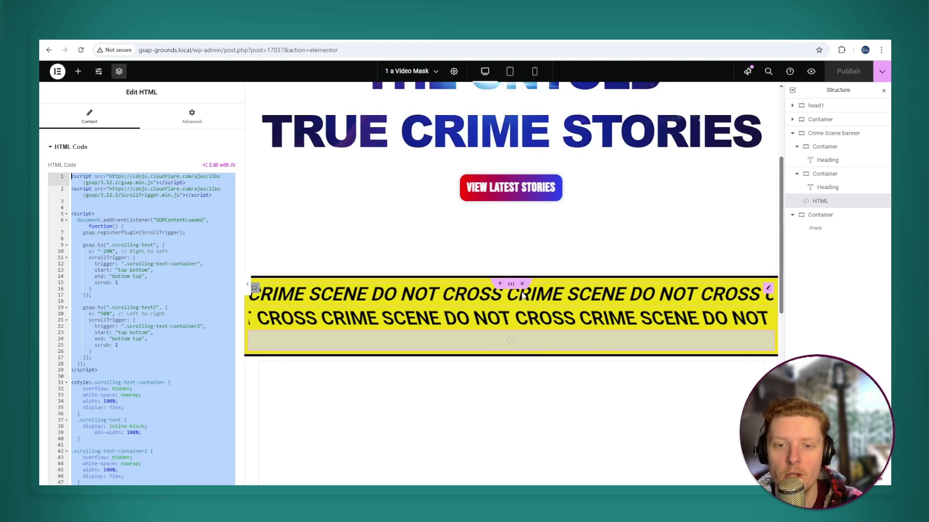
Step: Delete the Crime Scene banner and the empty container below it, and add a single-column flexbox container in their place
click(522, 283)
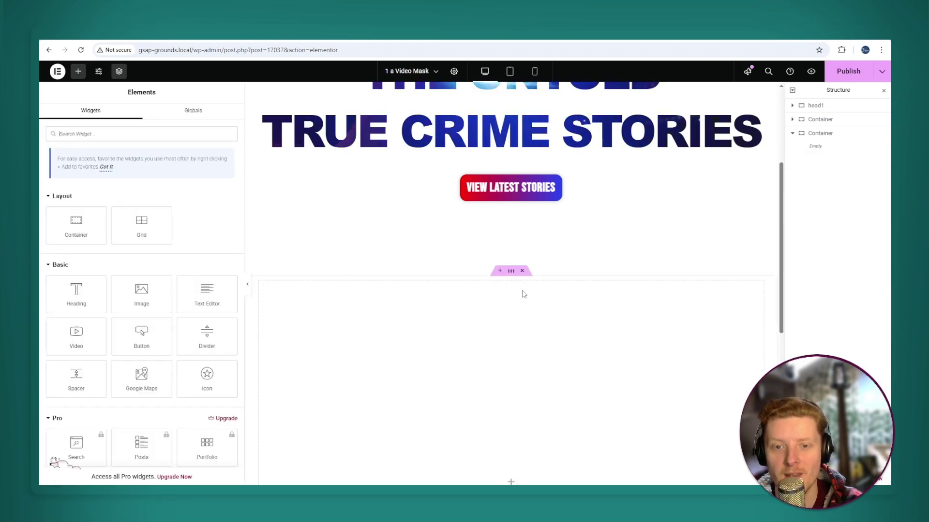
key(Delete)
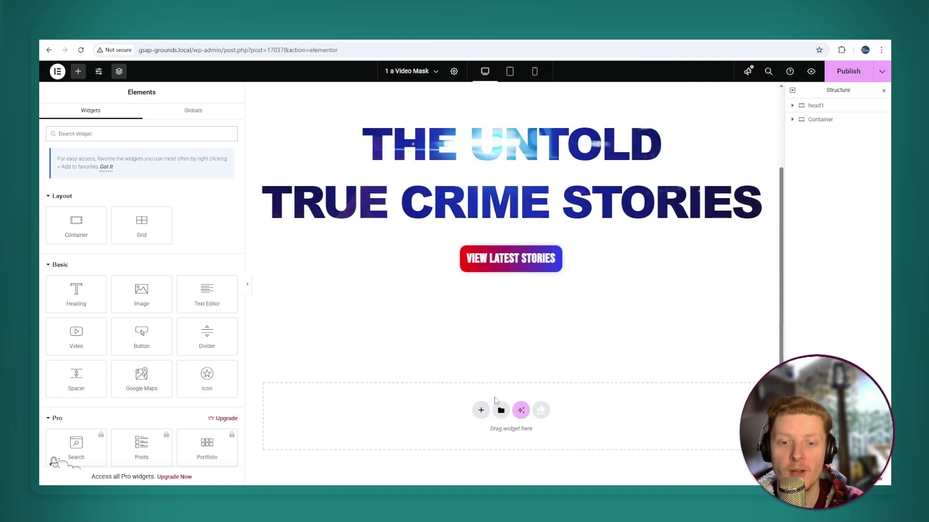
click(481, 411)
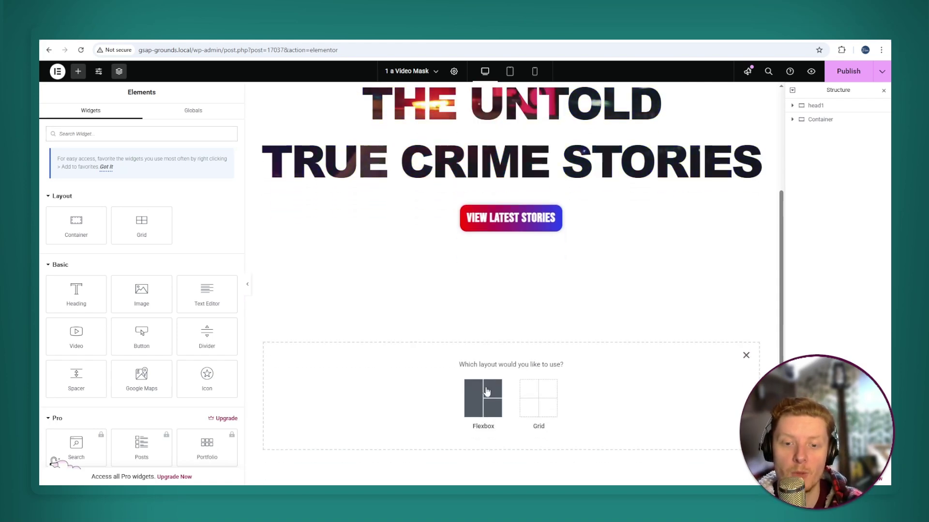
click(482, 397)
click(387, 390)
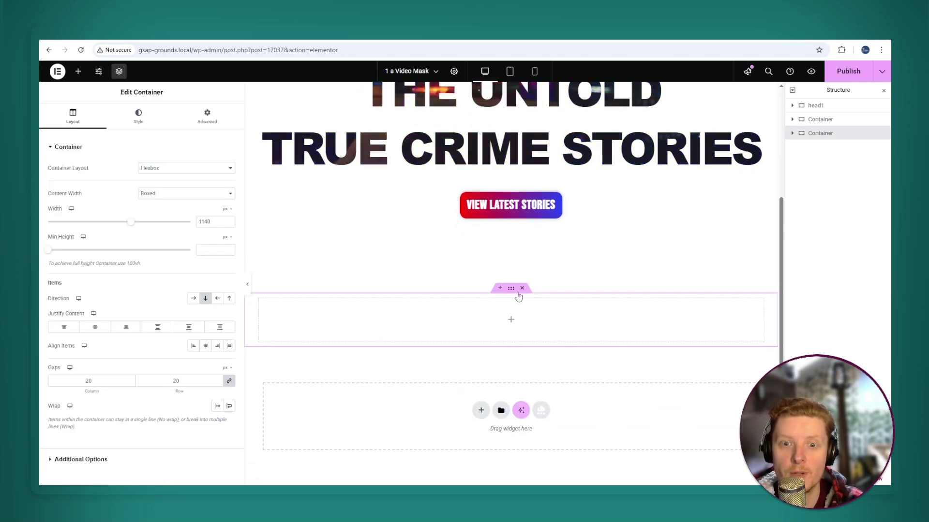
Step: Centre the new container's justified content and item alignment, and set its overflow to Hidden
click(95, 327)
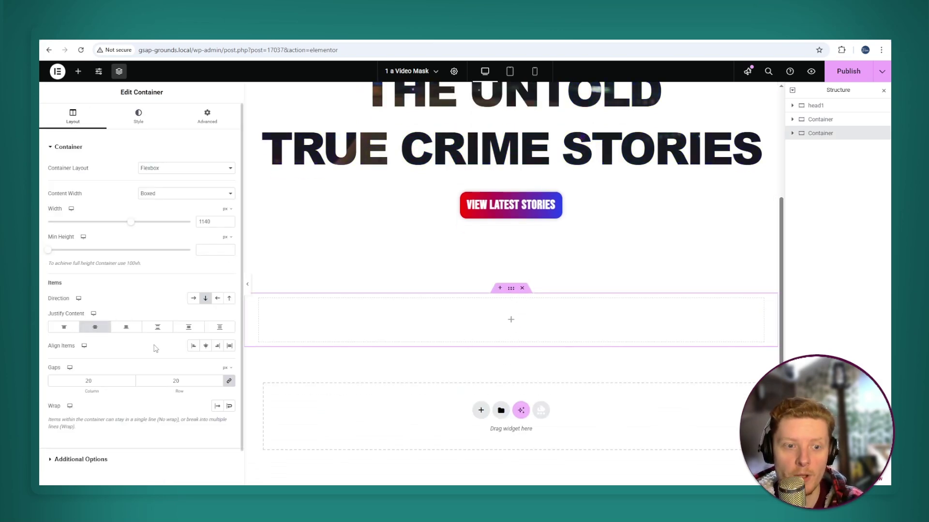
click(206, 346)
scroll(147, 400, down, 1)
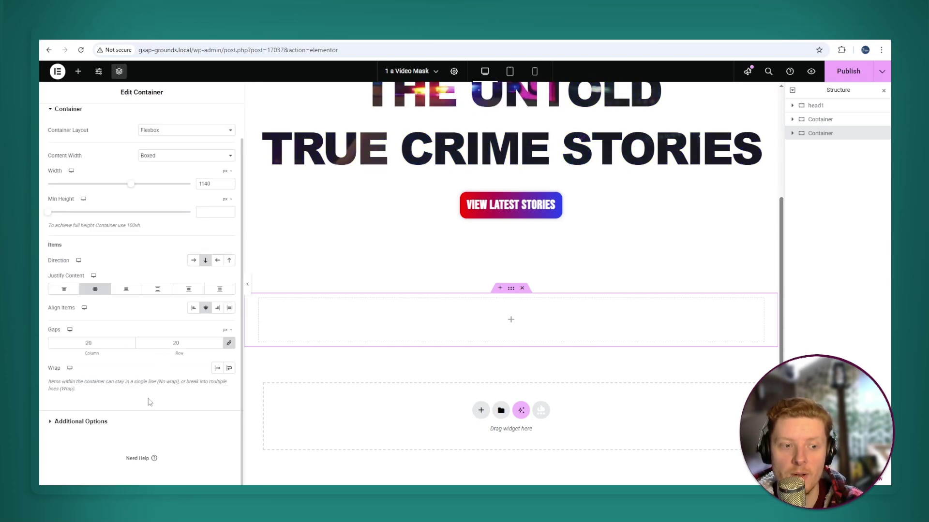
click(119, 426)
click(182, 191)
click(175, 211)
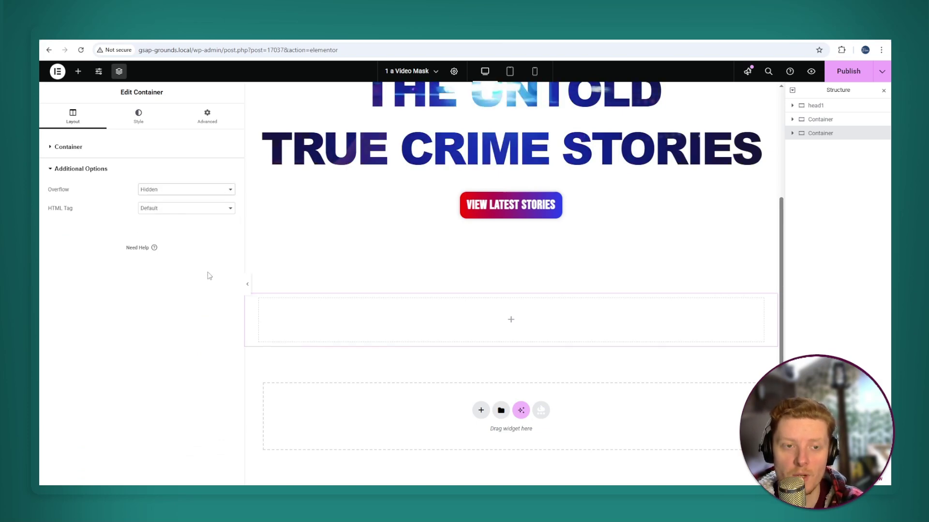
Step: Copy the container class from the class list and assign scrolling-text-container as the outer container's CSS class
click(207, 117)
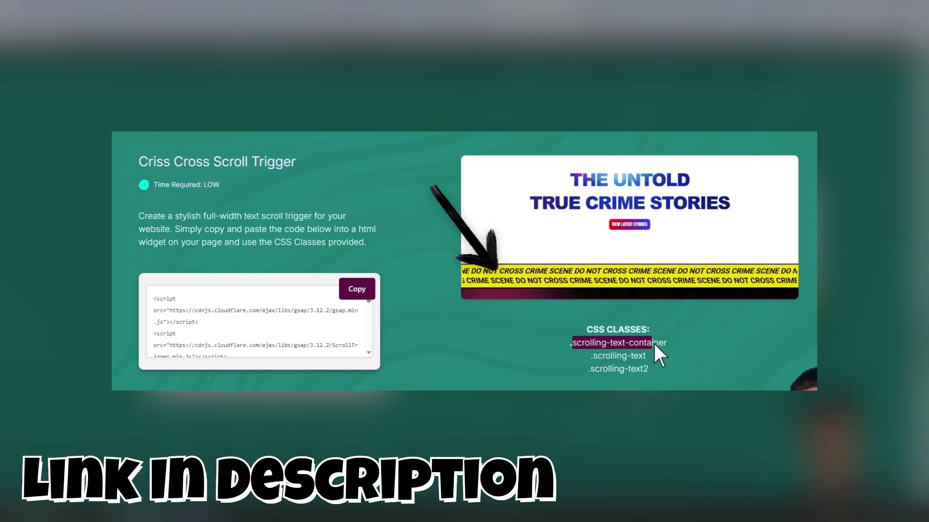
drag(654, 344, 666, 343)
right_click(667, 342)
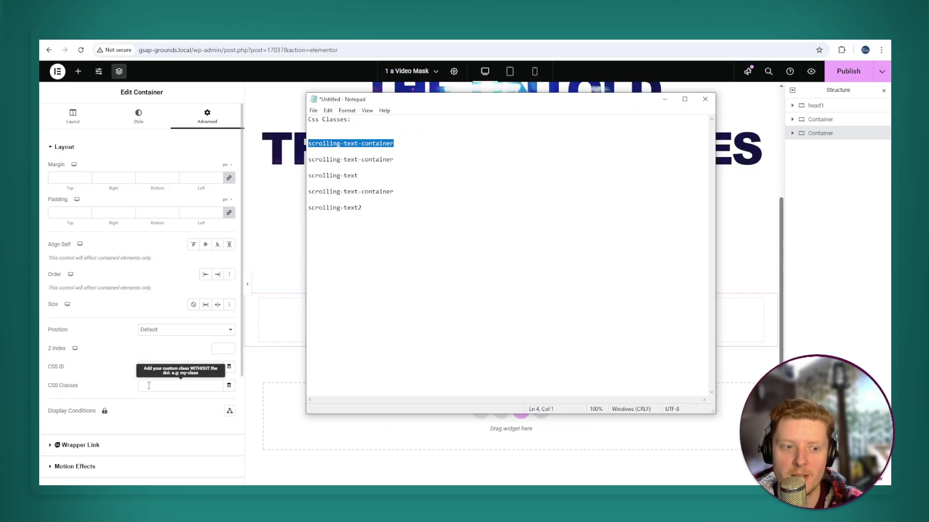
click(149, 385)
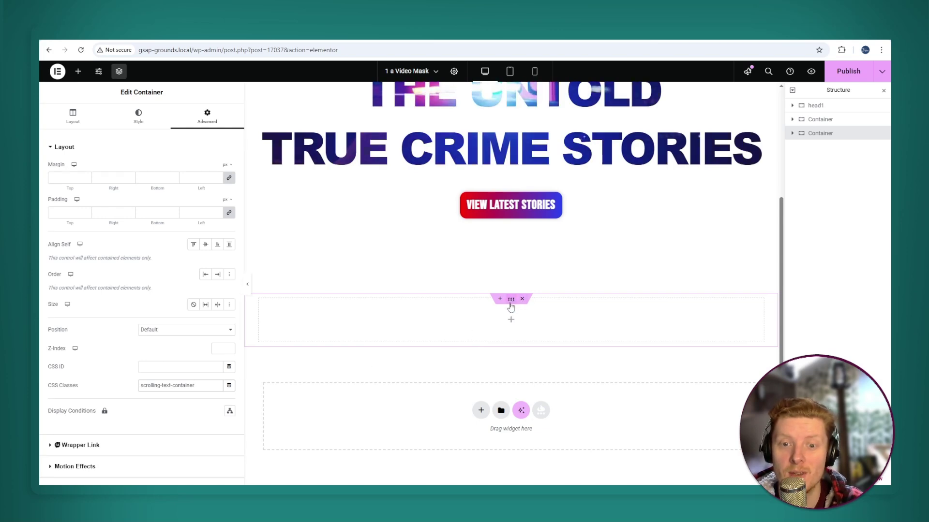
Step: Nest a second container inside the new one and set its overflow to Hidden
click(77, 72)
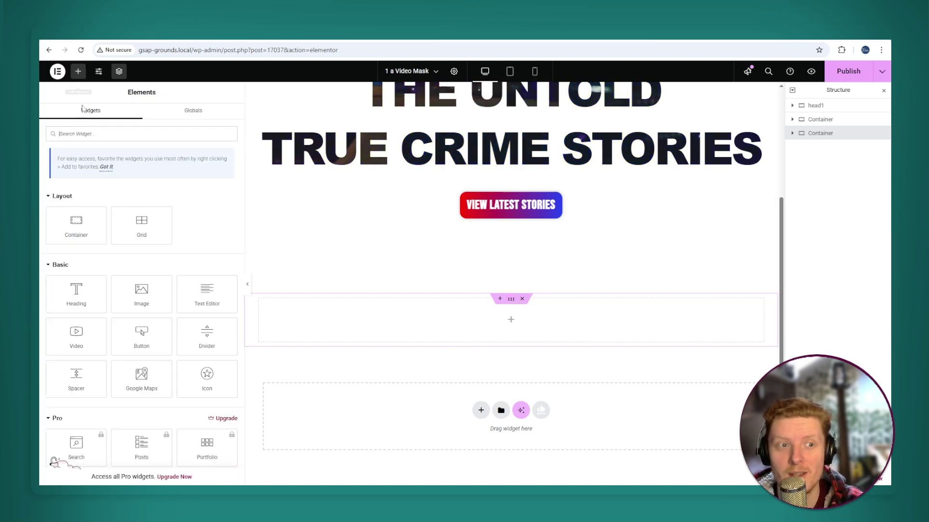
drag(76, 224, 410, 313)
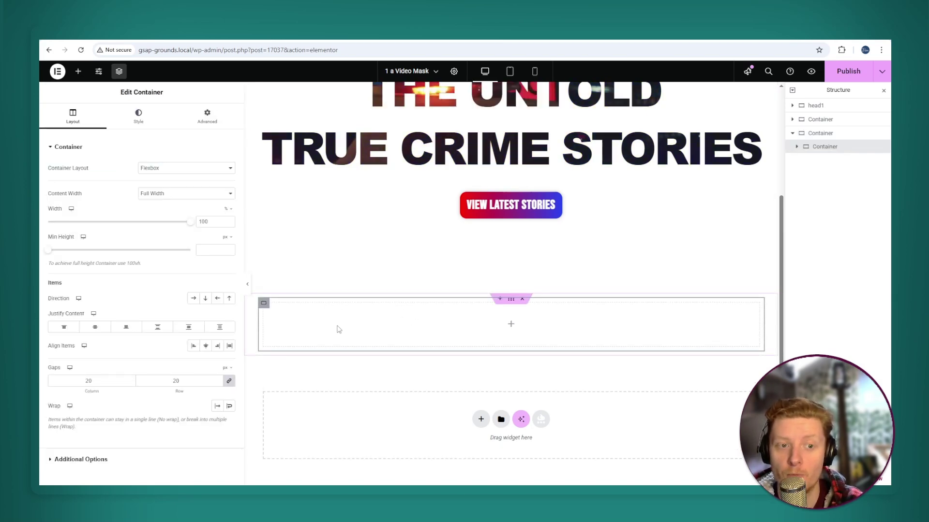
click(158, 459)
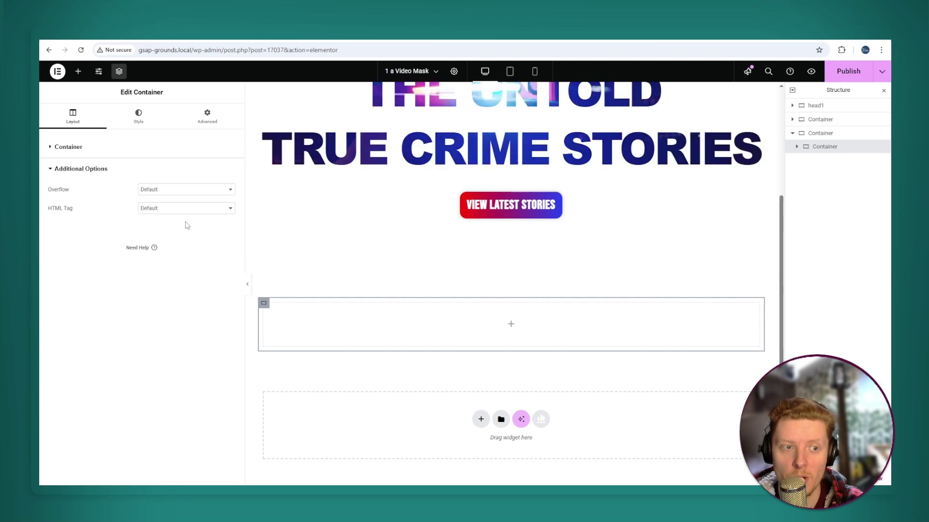
click(199, 191)
click(188, 212)
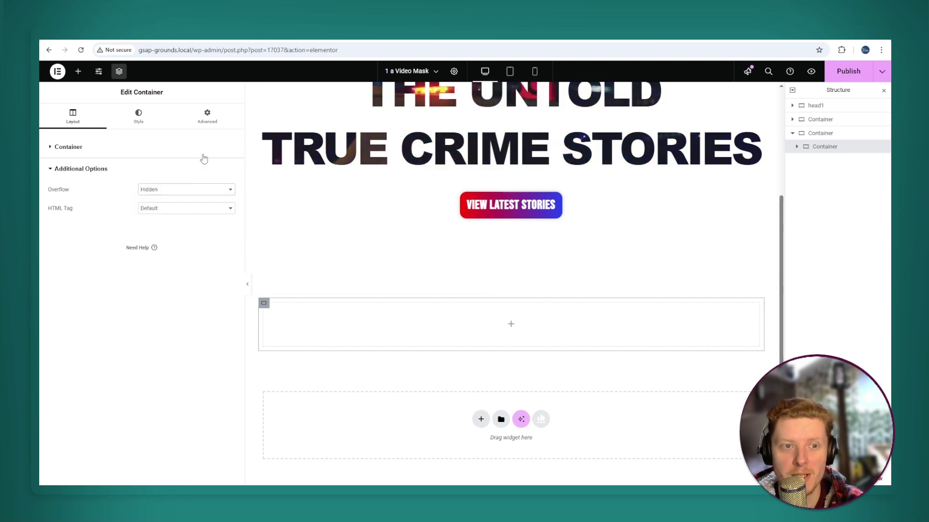
Step: Assign the CSS class scrolling-text-container to the nested container
click(214, 123)
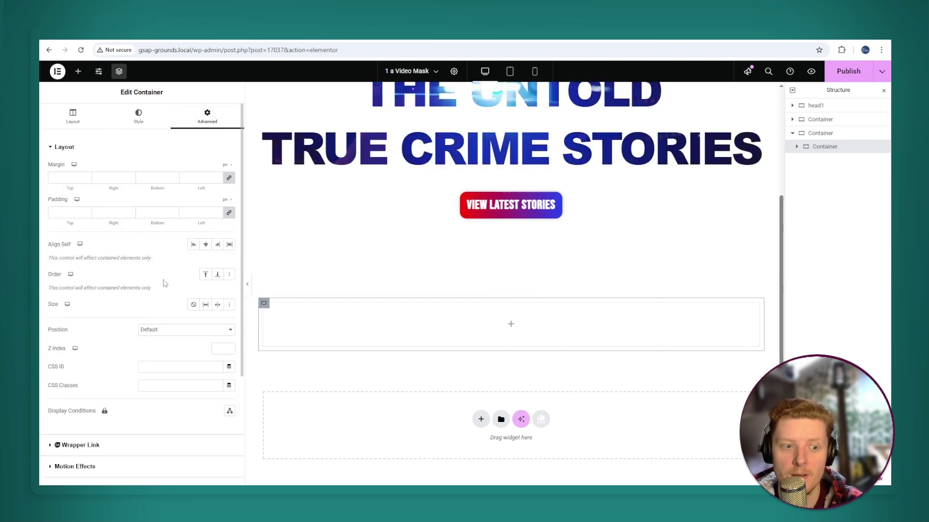
click(155, 385)
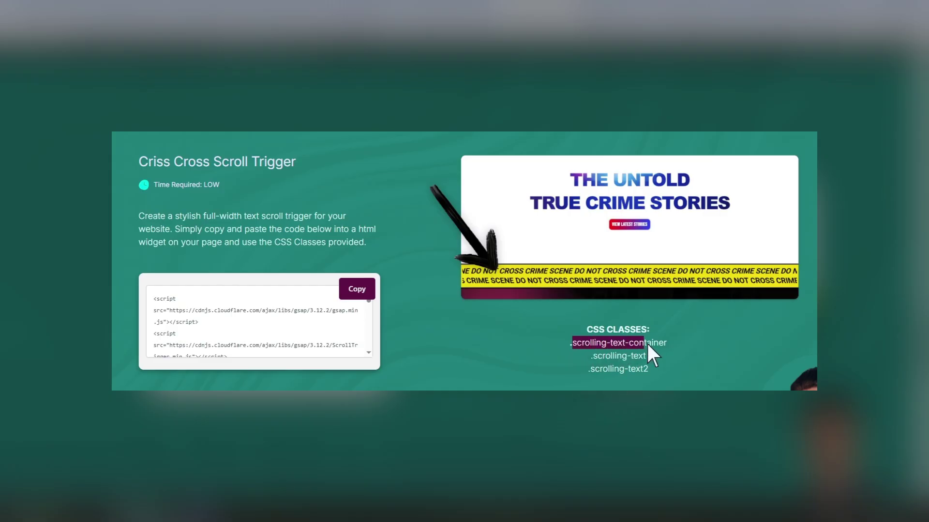
right_click(663, 343)
click(706, 206)
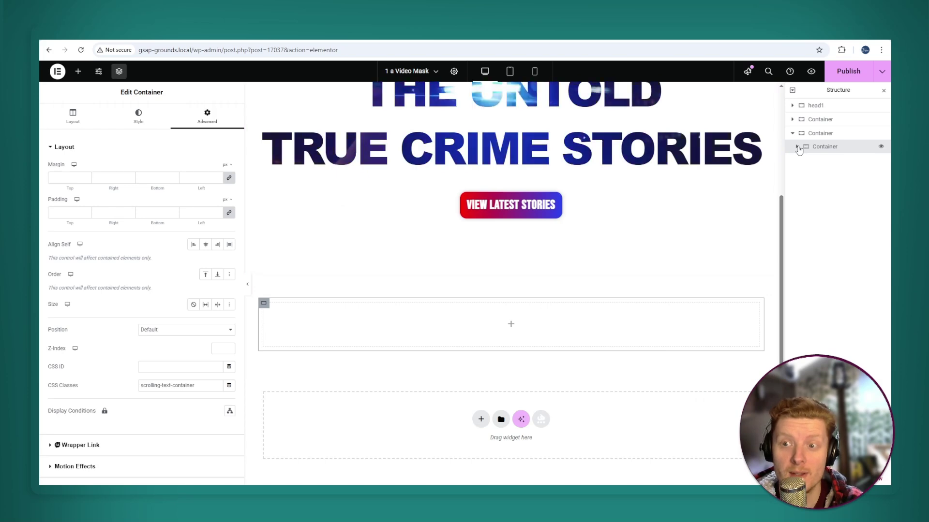
Step: Add a heading inside the nested container and give it the CSS class scrolling-text
click(77, 72)
click(72, 296)
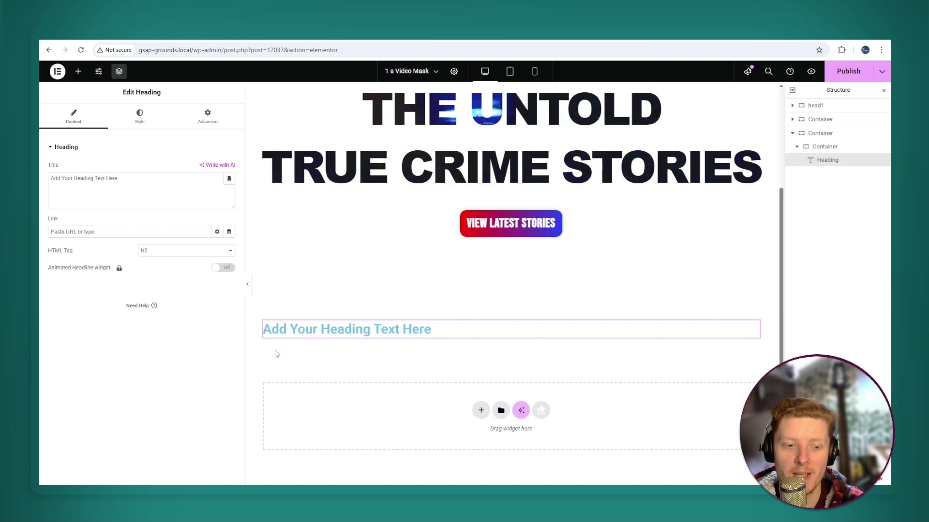
click(208, 116)
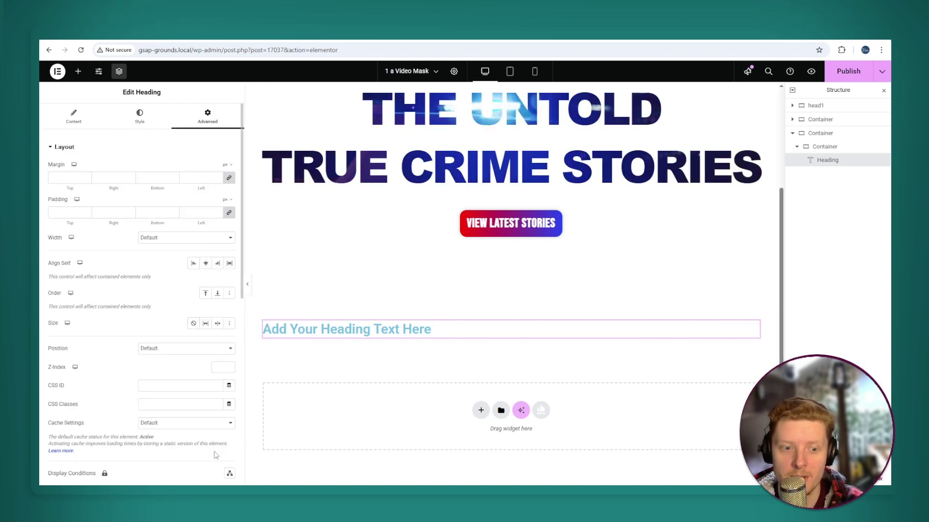
key(alt+Tab)
drag(359, 176, 308, 175)
key(ctrl+c)
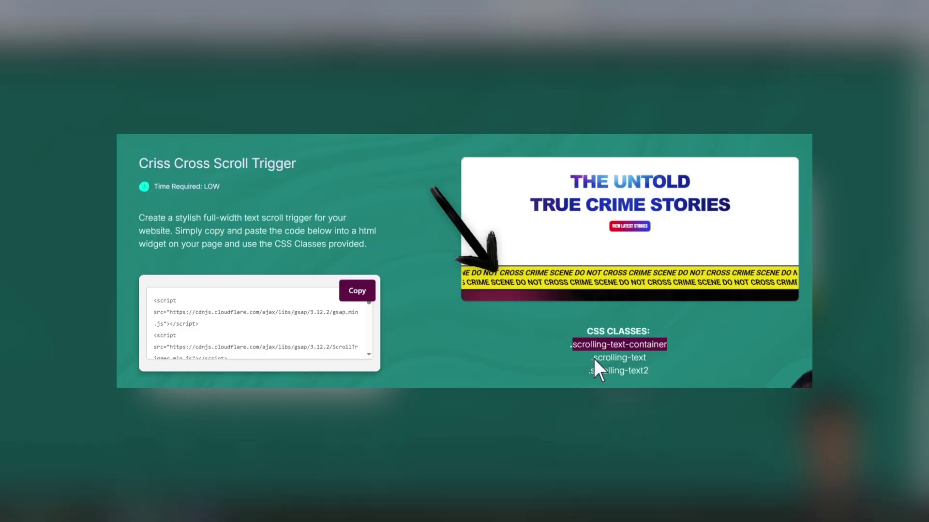
drag(594, 360, 643, 357)
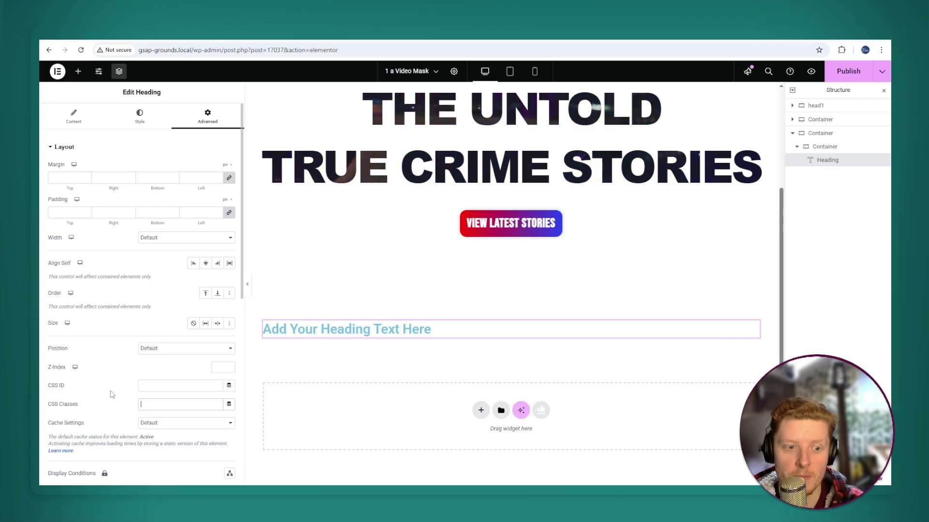
key(ctrl+v)
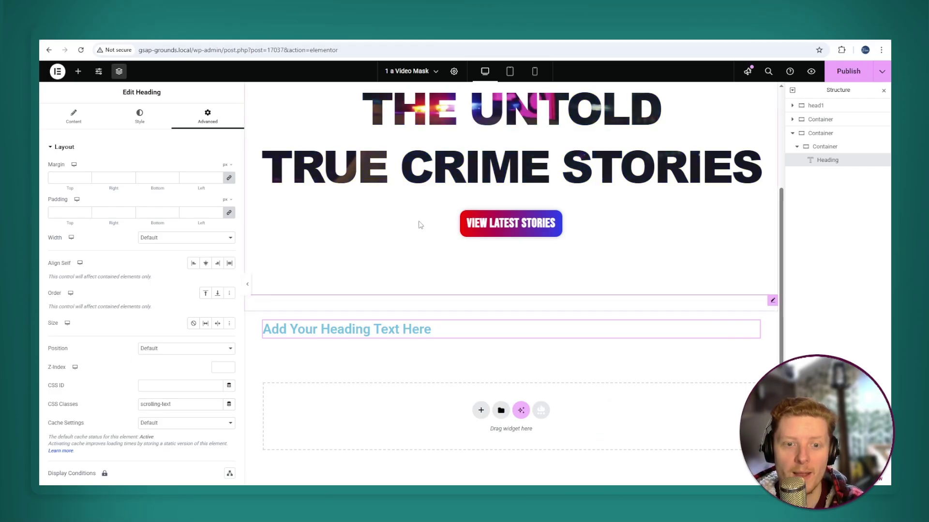
Step: Duplicate the nested heading container together with its heading
click(329, 356)
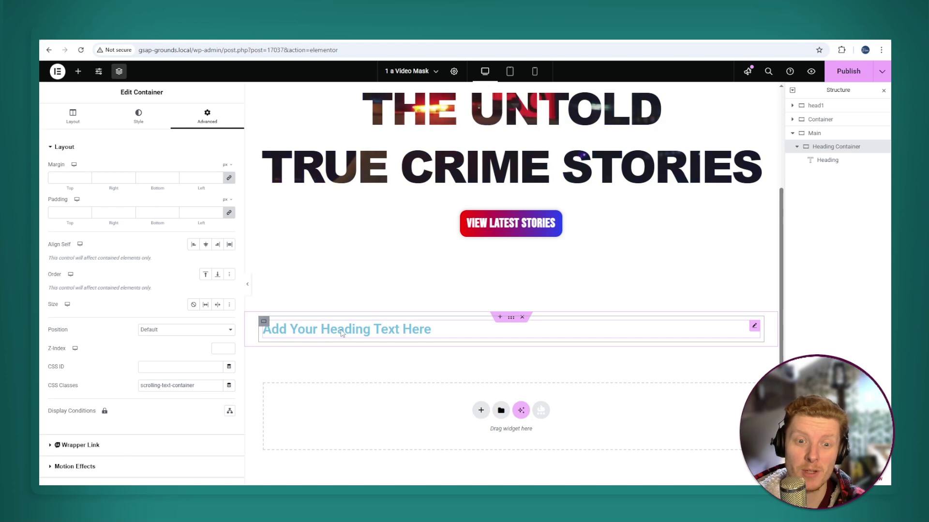
right_click(264, 325)
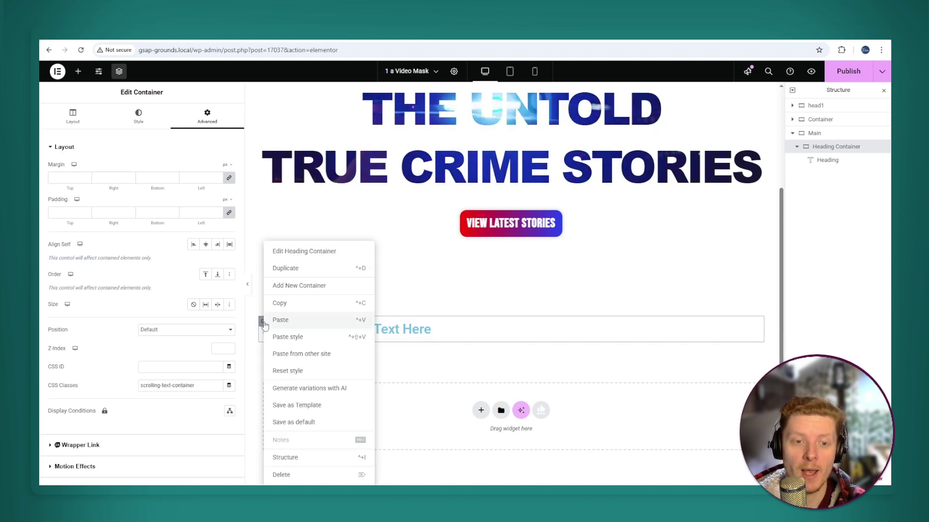
click(307, 268)
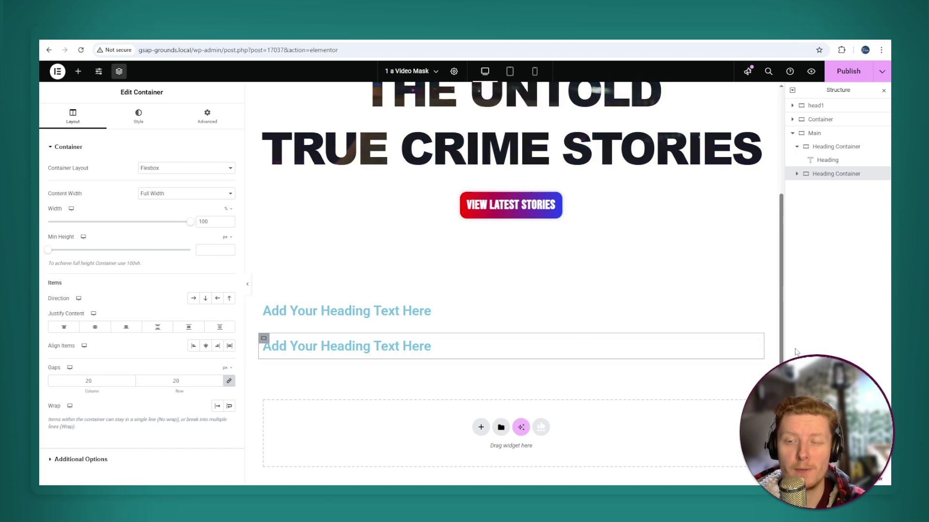
Step: Replace the CSS class of the duplicated heading with scrolling-text2, copied from the class list
click(754, 344)
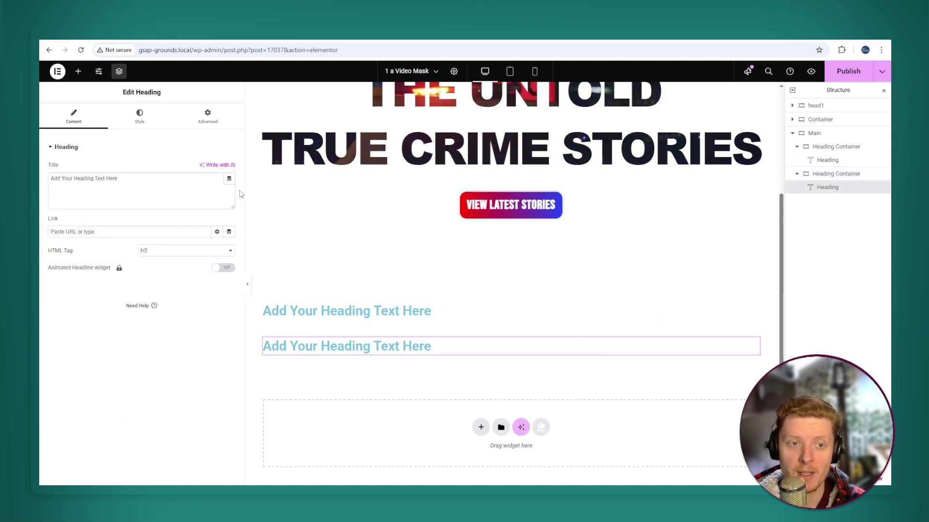
click(208, 116)
key(alt+Tab)
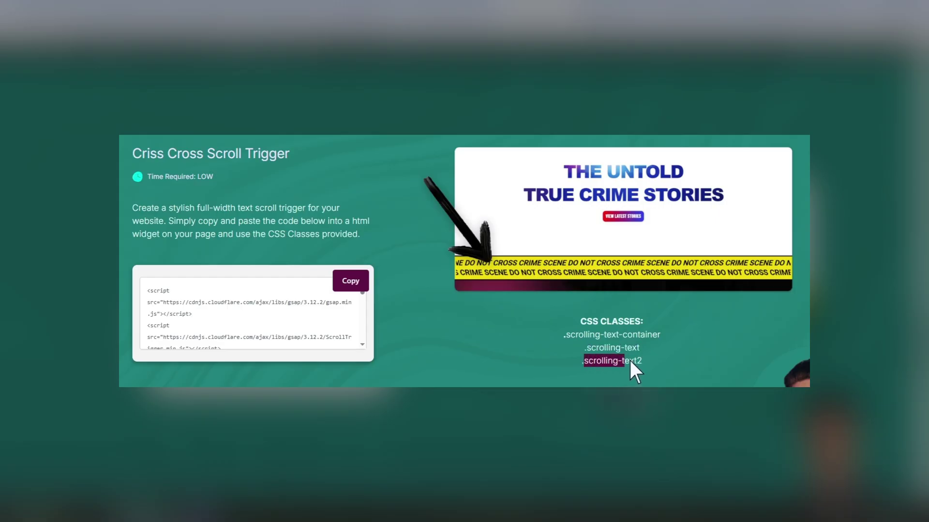
drag(629, 361, 641, 360)
key(ctrl+c)
click(631, 385)
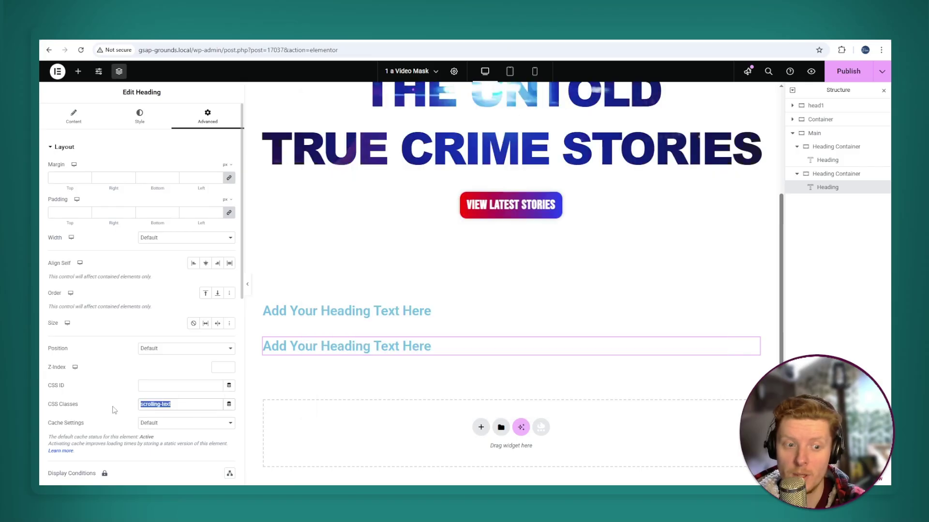
key(ctrl+v)
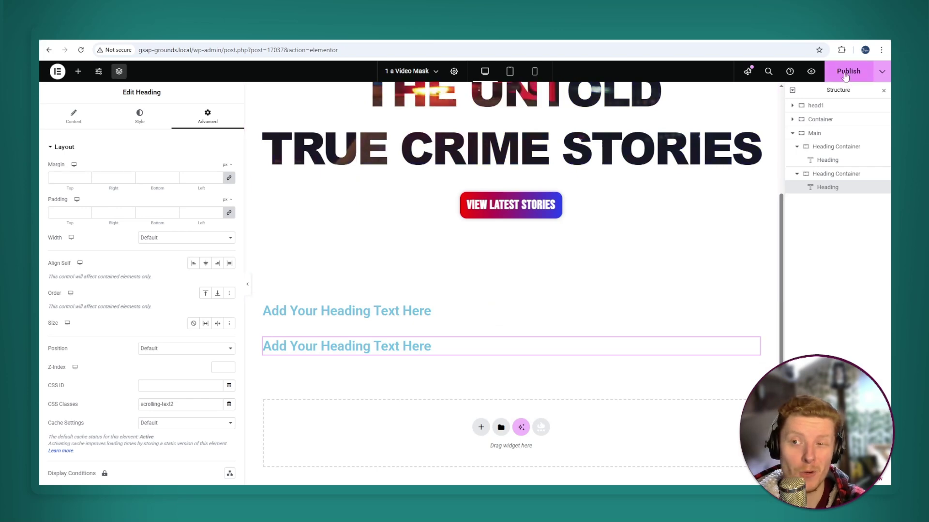
Step: Set both headings' text to "CRIME SCENE DO NOT CROSS" repeated seven times and style them in larger black type
click(436, 311)
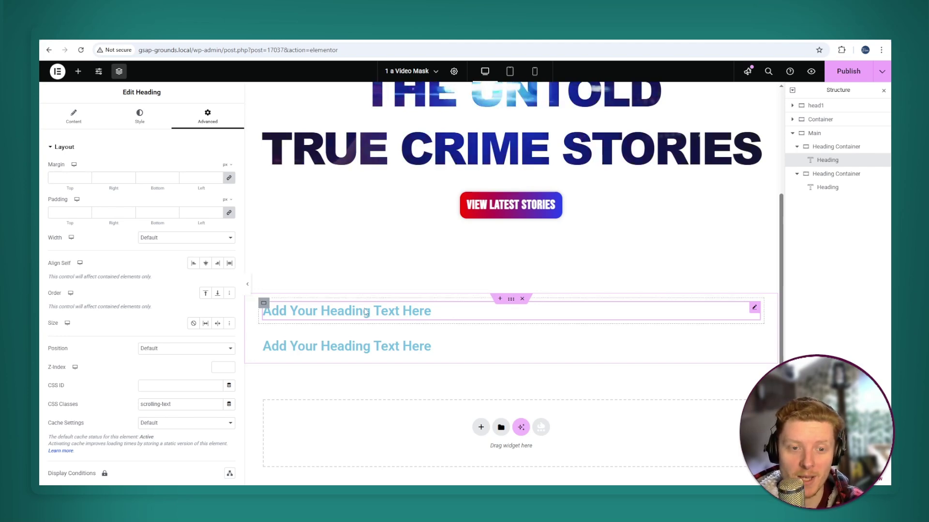
click(382, 311)
triple_click(64, 183)
text(CRIME SCENE DO NOT CROSS CRIME SCENE DO NOT CROSS CRIME SCENE DO NOT CROSS CRIME SCENE DO NOT CROSS CRIME SCENE DO NOT CROSS CRIME SCENE DO NOT CROSS CRIME SCENE DO NOT CROSS)
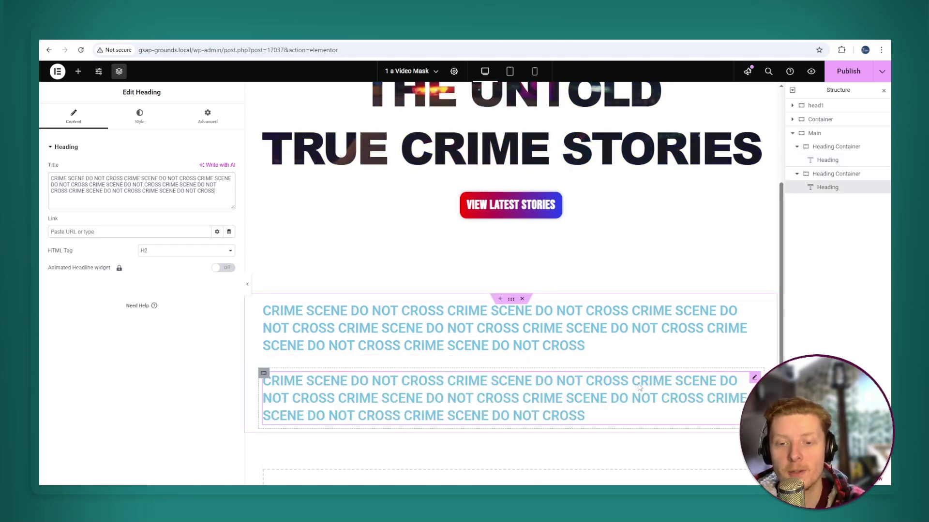
click(755, 309)
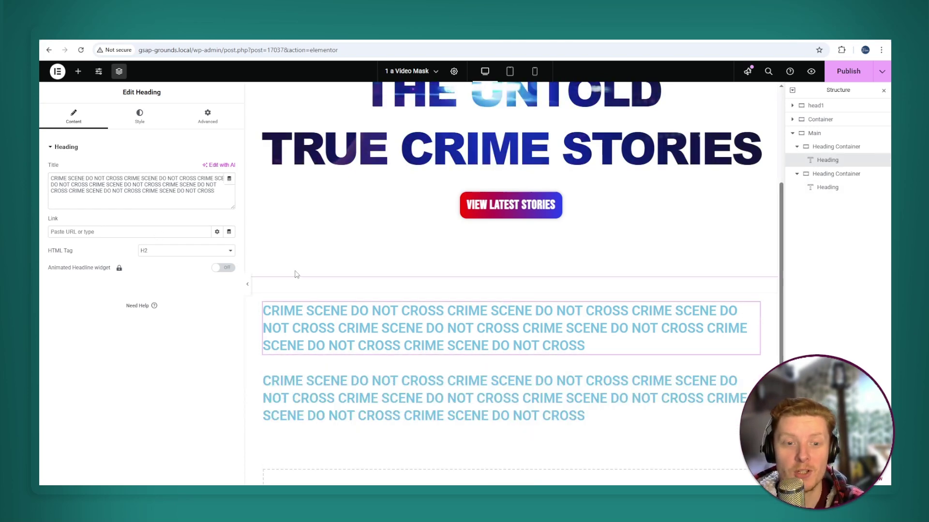
click(138, 117)
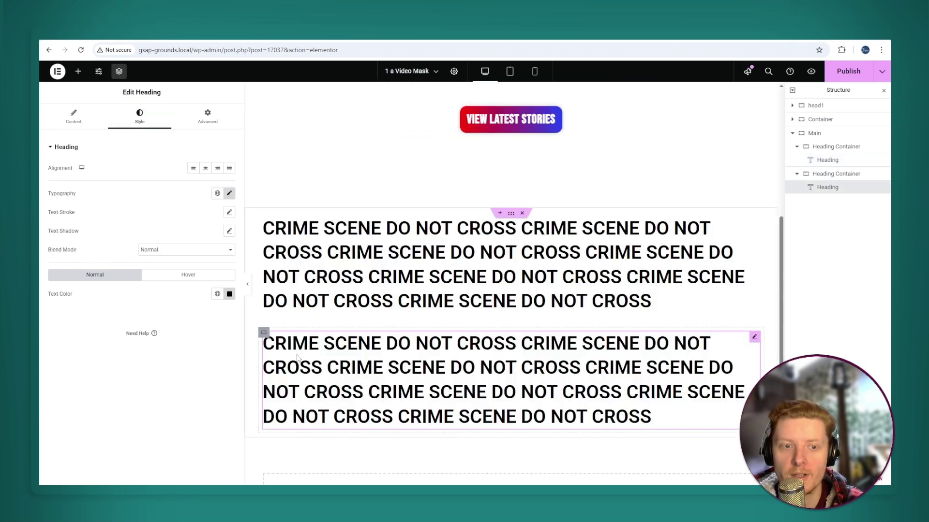
Step: Skew the first heading horizontally by 2 degrees using its transform settings
click(754, 224)
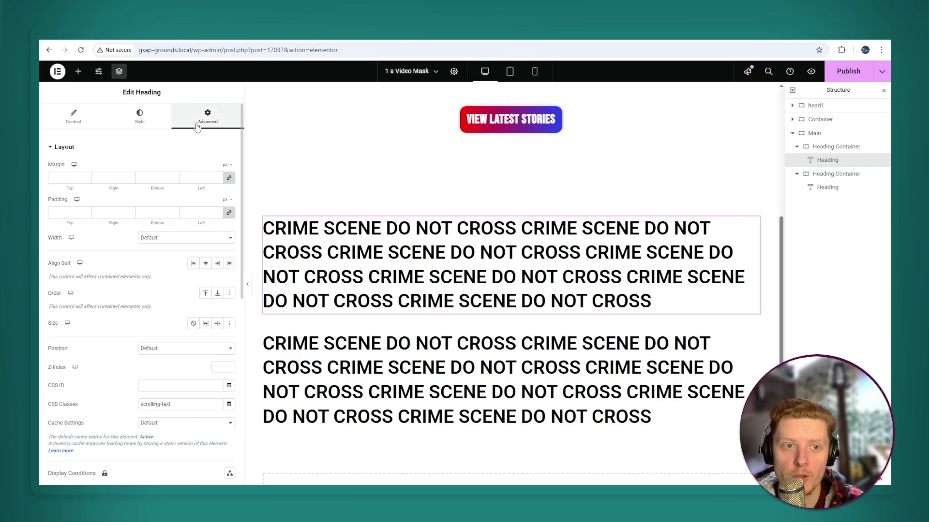
scroll(182, 271, down, 5)
scroll(159, 368, down, 1)
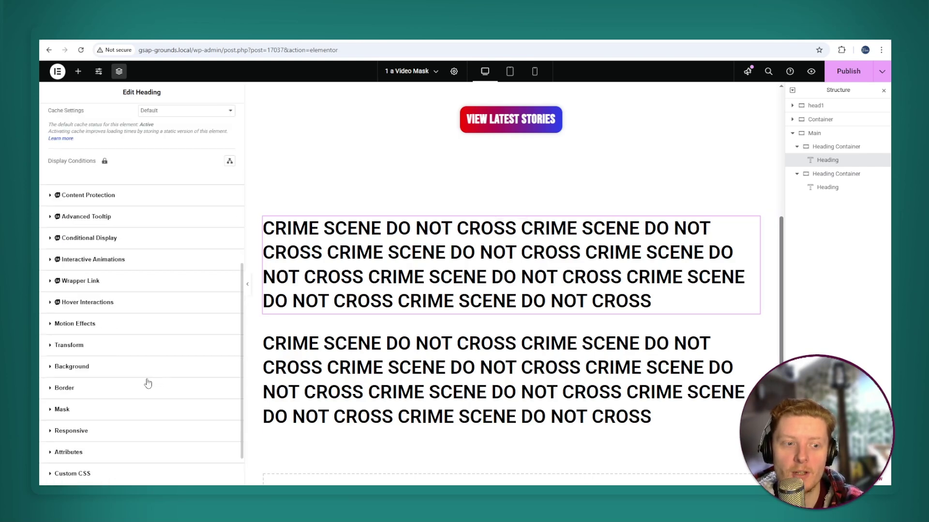
click(104, 351)
scroll(76, 412, down, 3)
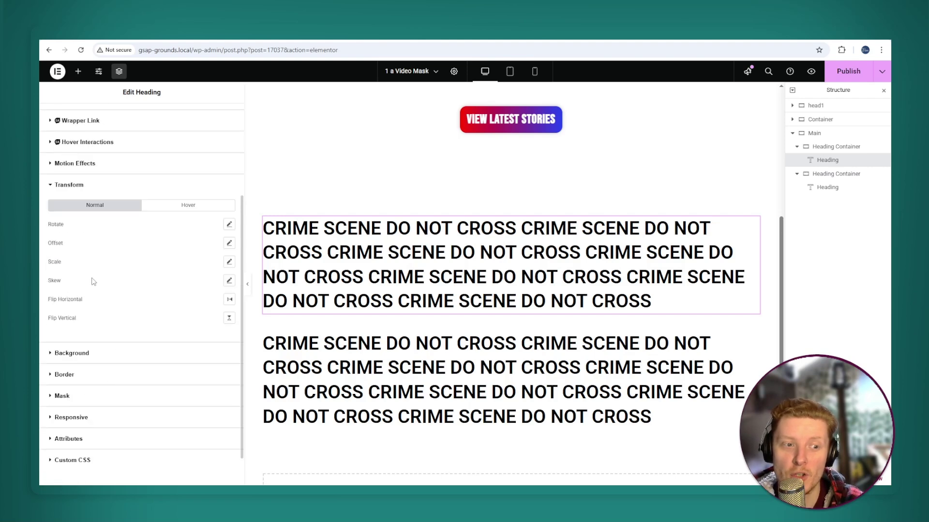
click(230, 282)
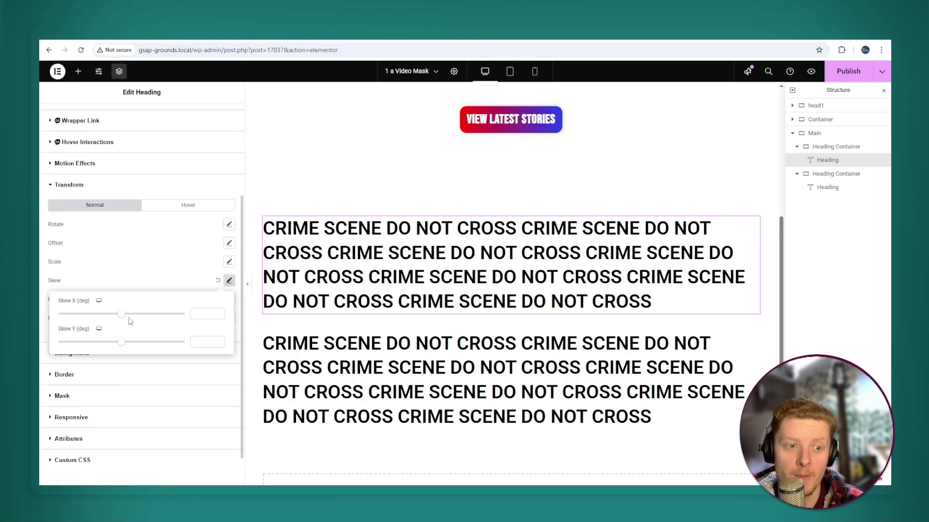
click(219, 313)
click(218, 313)
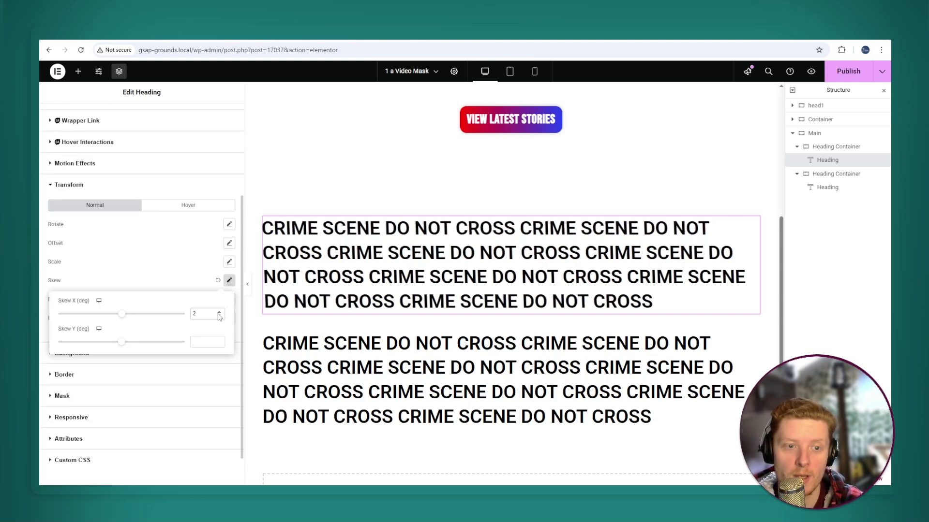
click(218, 313)
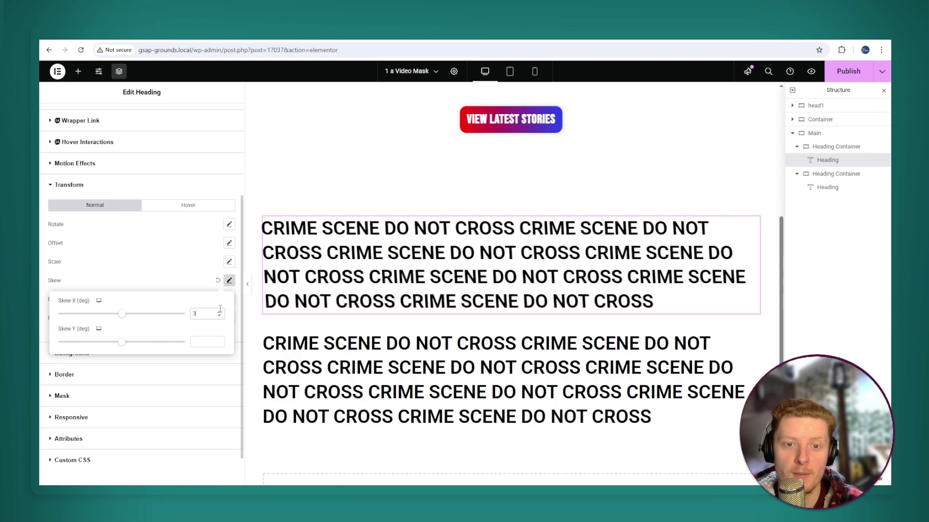
click(220, 315)
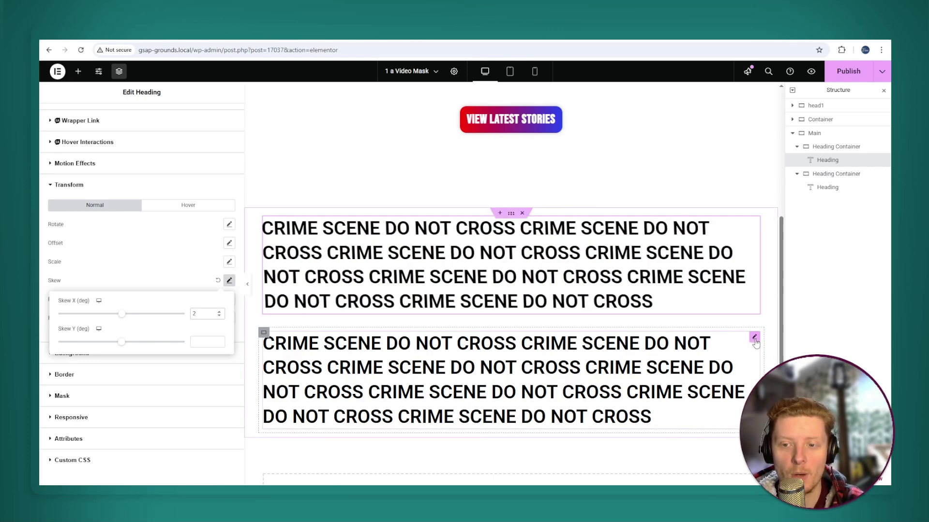
Step: Skew the second heading horizontally by -2 degrees, opposite to the first heading
click(755, 338)
click(207, 116)
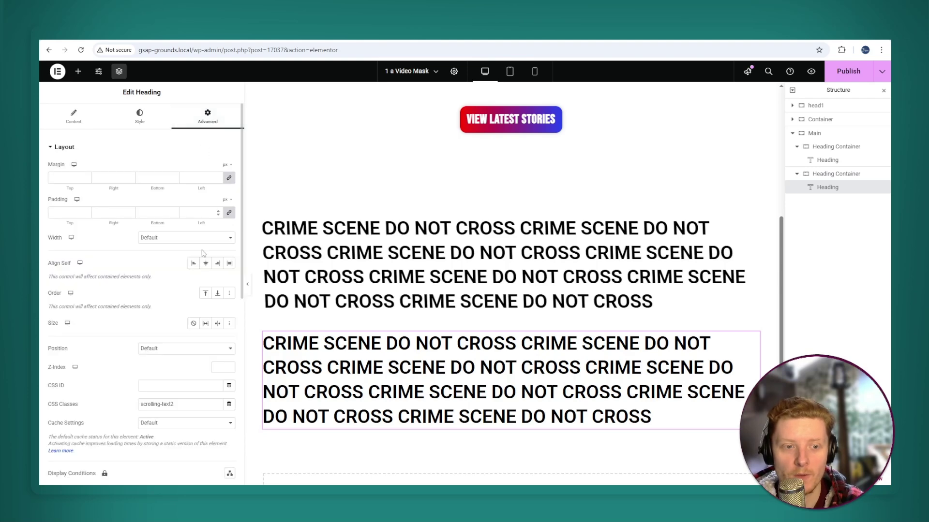
scroll(201, 294, down, 5)
scroll(201, 293, down, 2)
click(69, 300)
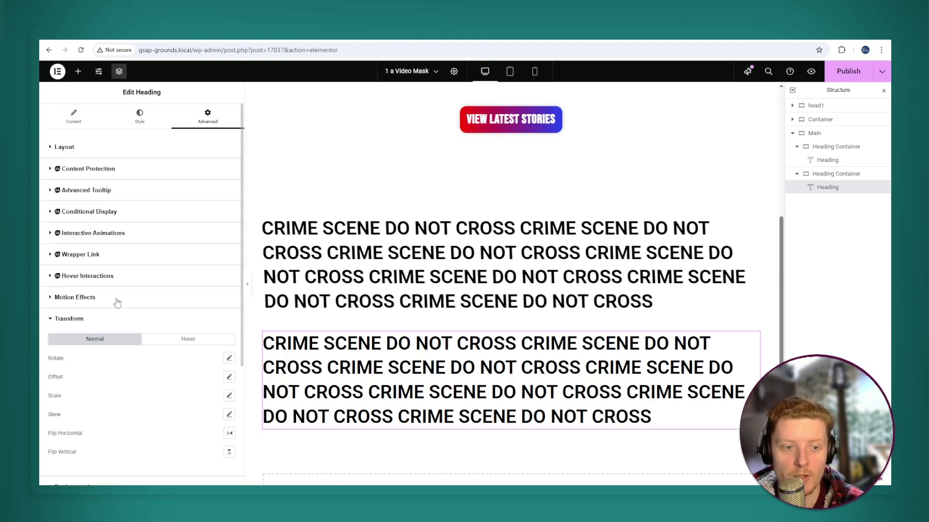
click(230, 351)
click(229, 370)
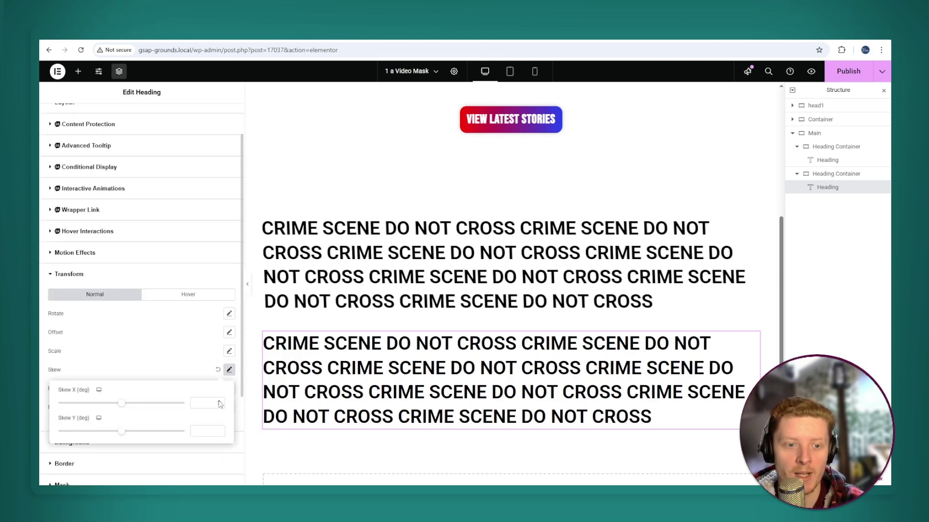
click(220, 408)
click(220, 408)
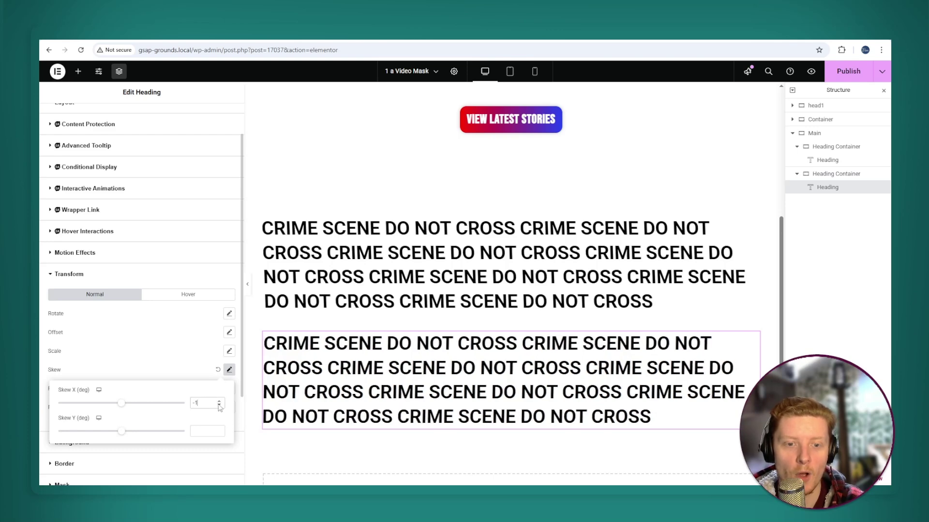
click(220, 408)
click(366, 350)
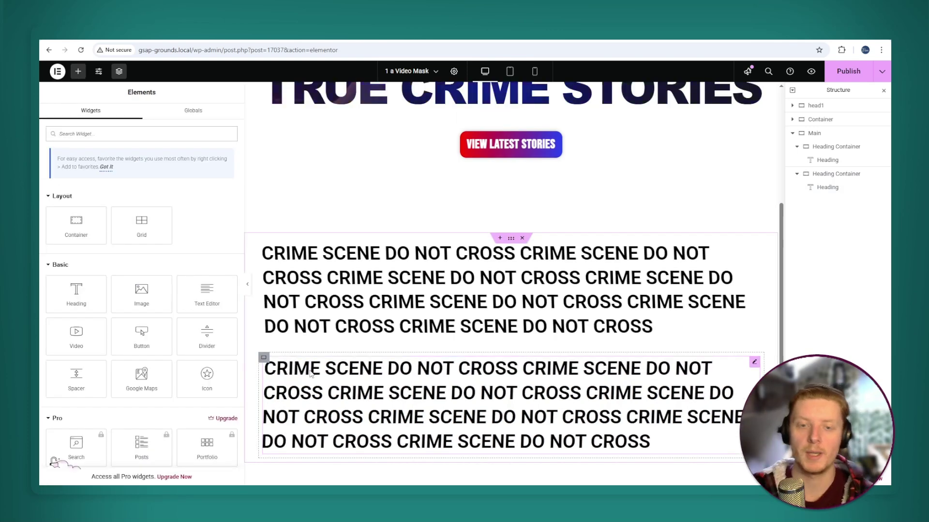
Step: Find the HTML widget and add it inside the Main container, below the second heading container
scroll(503, 259, down, 1)
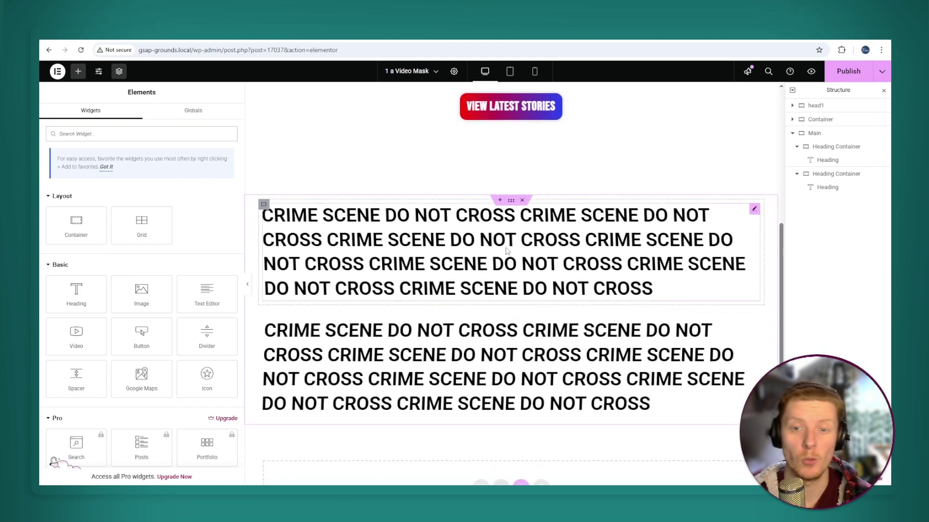
scroll(529, 215, down, 1)
click(512, 164)
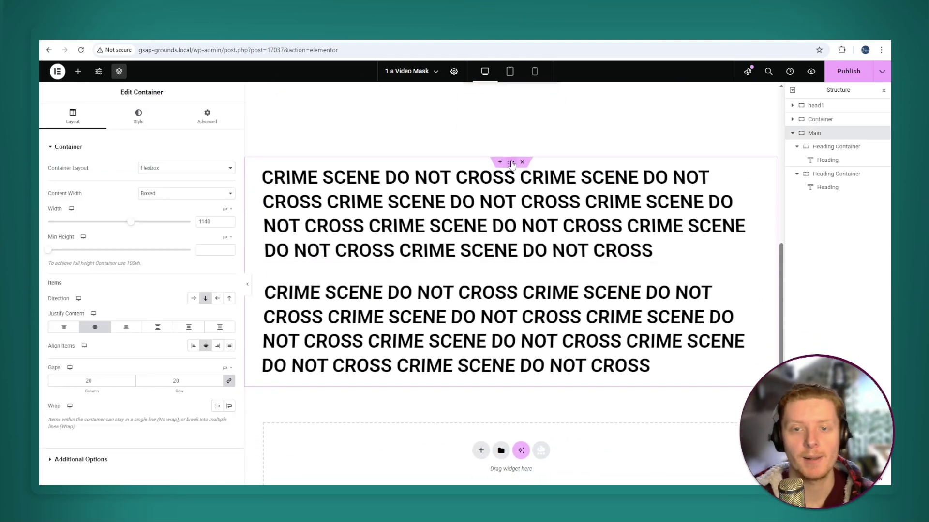
click(77, 71)
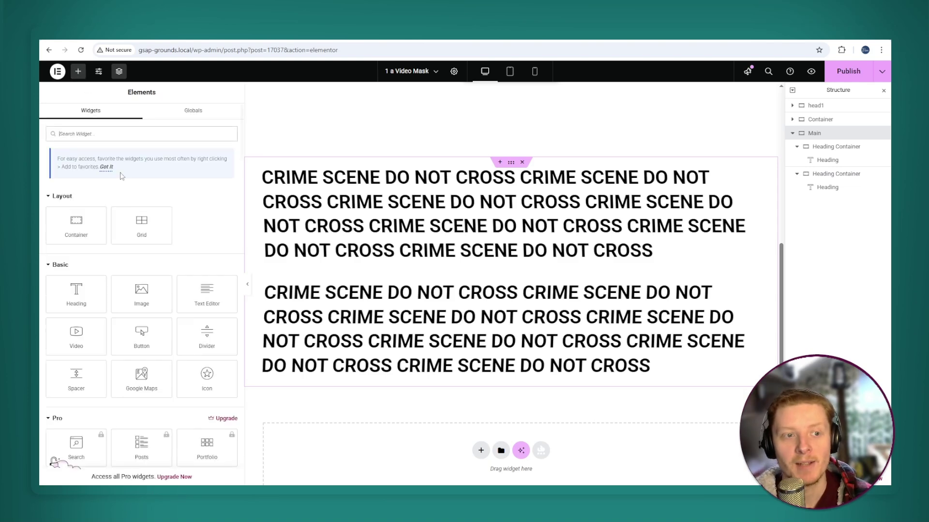
click(133, 136)
text(html)
drag(91, 201, 513, 379)
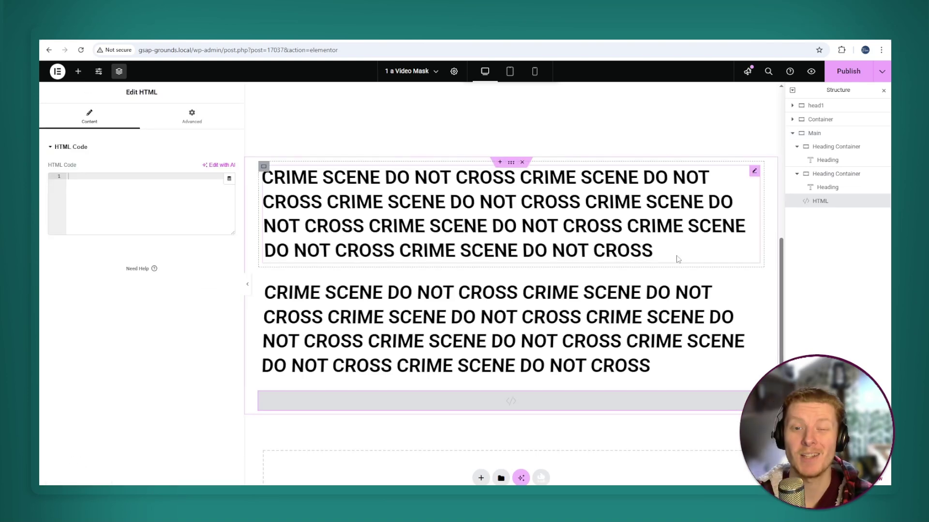